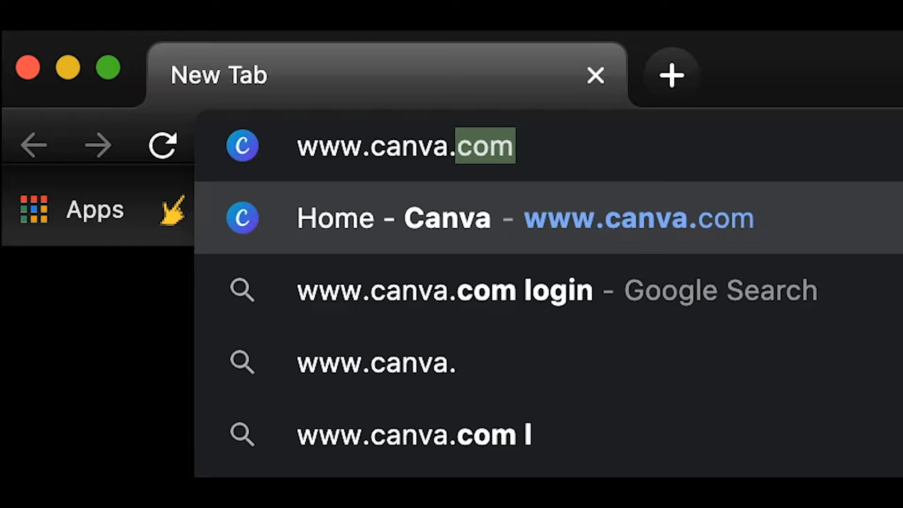
key(Return)
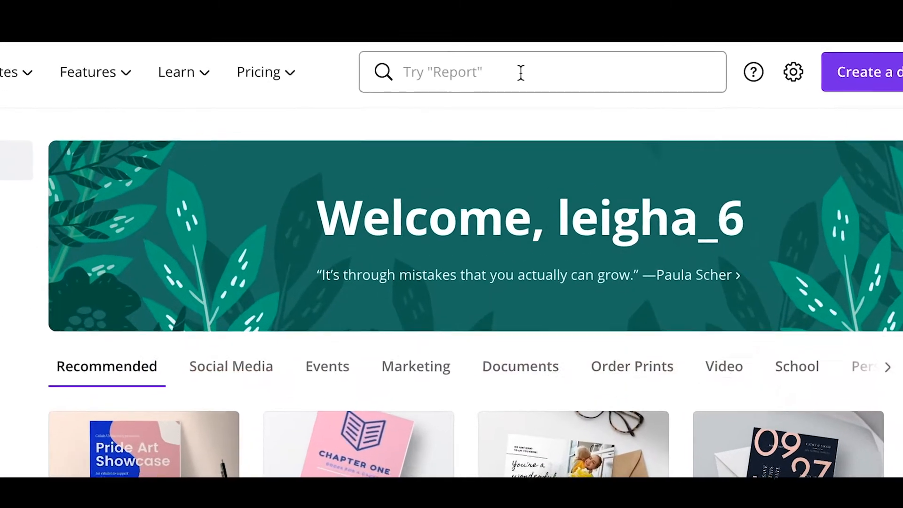
click(514, 74)
text(in)
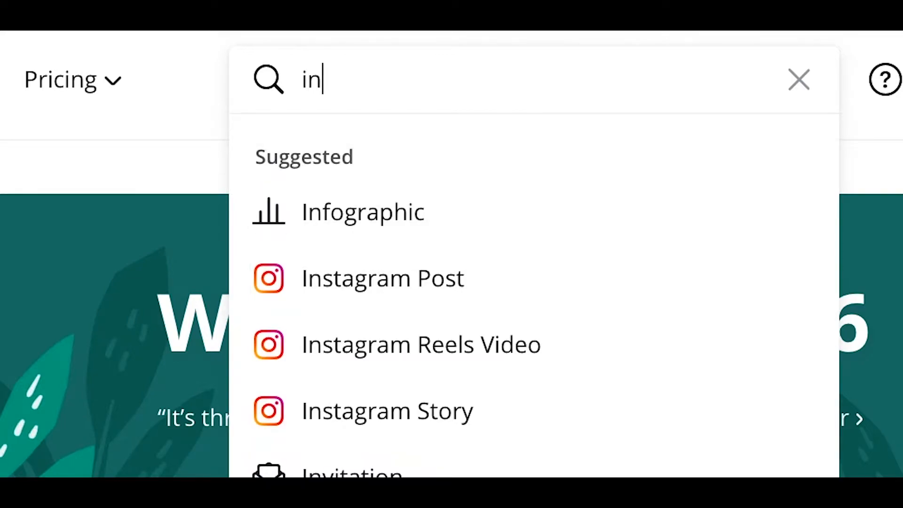
key(Down)
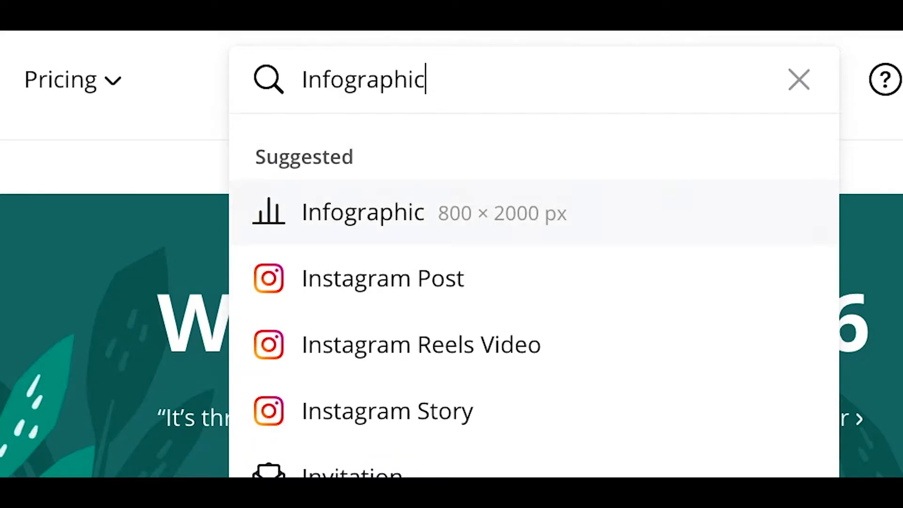
key(Return)
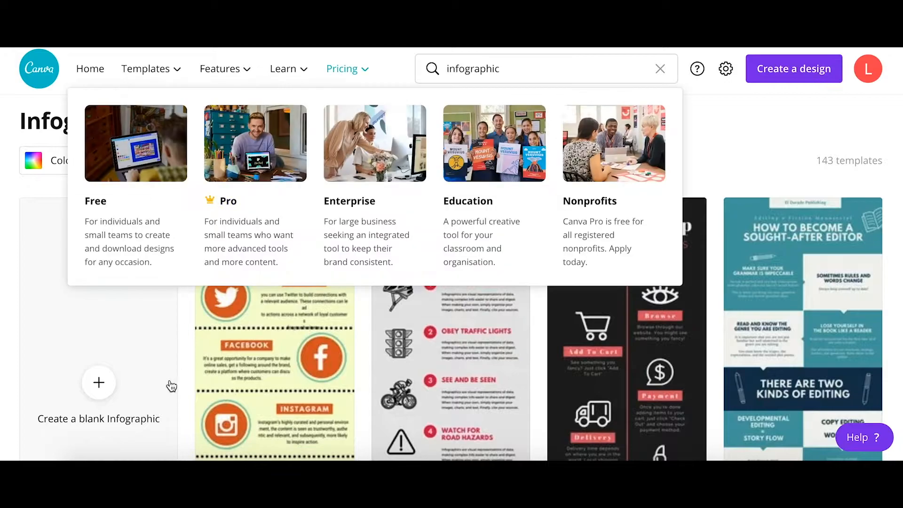
click(100, 382)
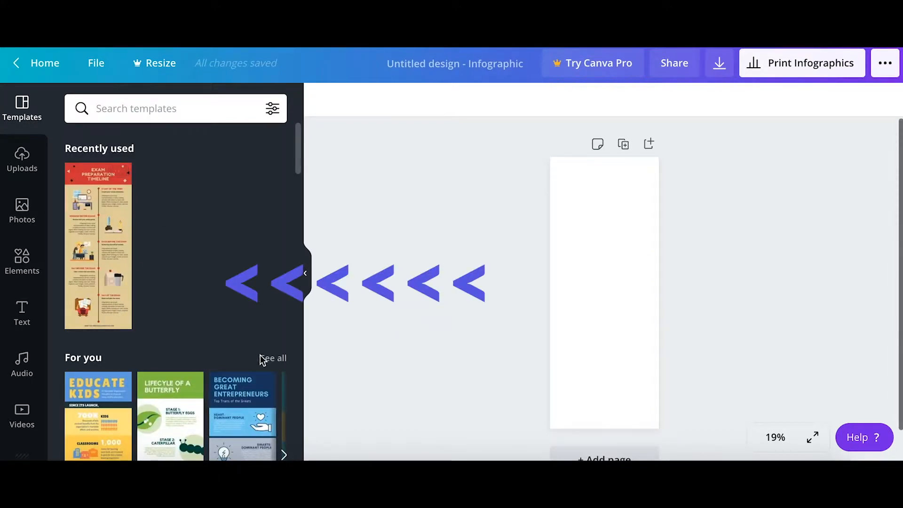
- Browse the infographic templates and apply the Exam Preparation Timeline template from the Timeline Infographic group
scroll(176, 277, down, 7)
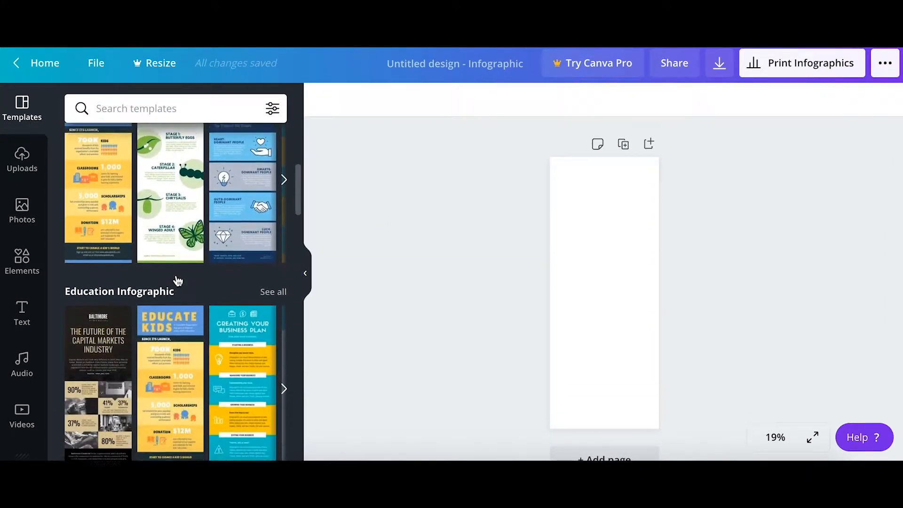
scroll(178, 281, down, 5)
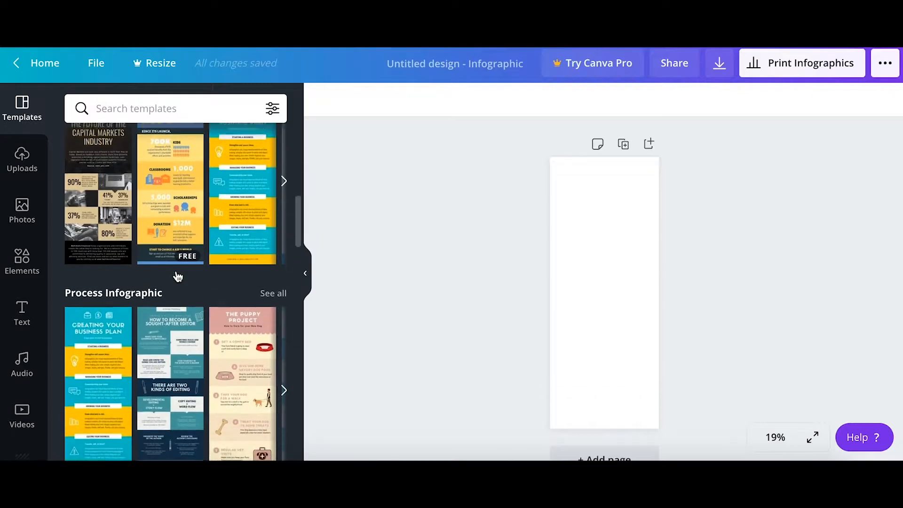
scroll(178, 277, down, 6)
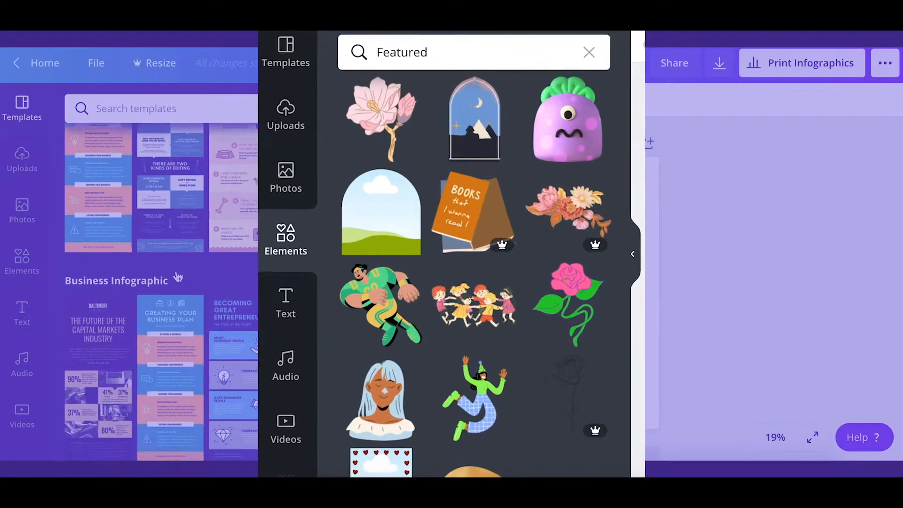
scroll(178, 276, down, 3)
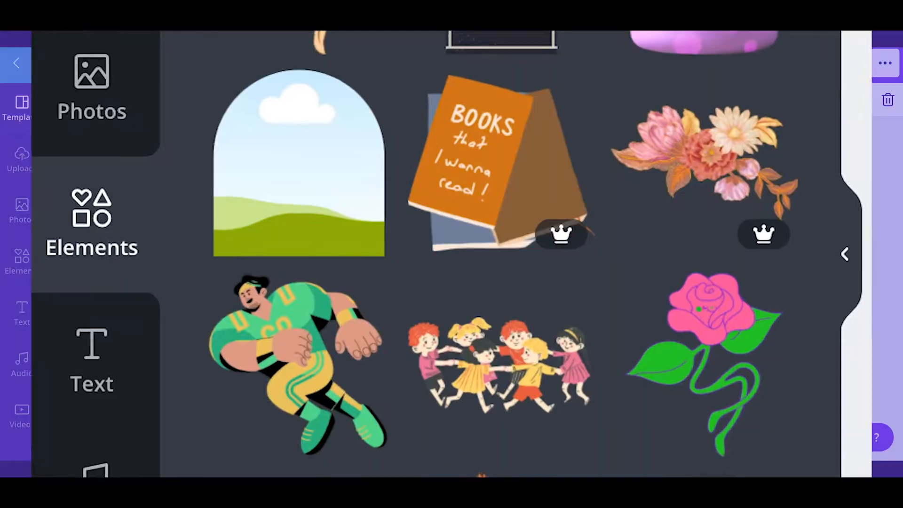
scroll(177, 276, down, 2)
scroll(178, 276, down, 5)
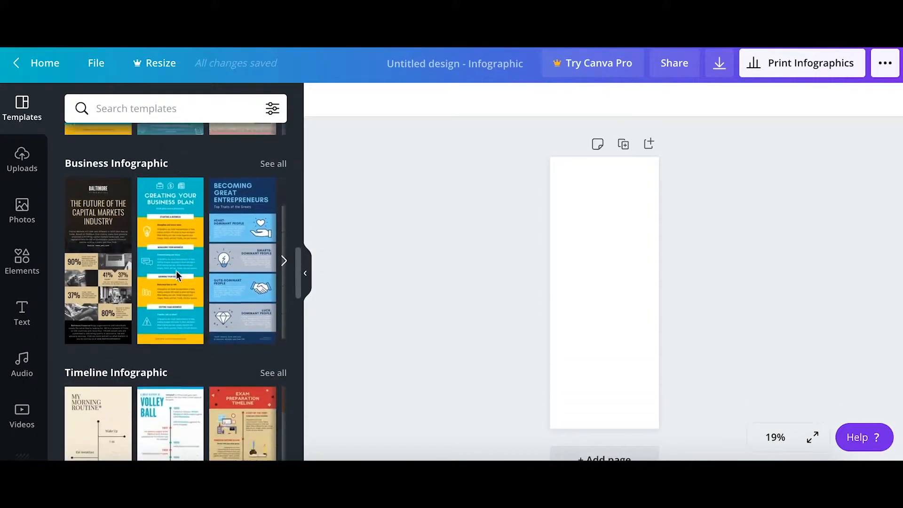
scroll(177, 275, down, 3)
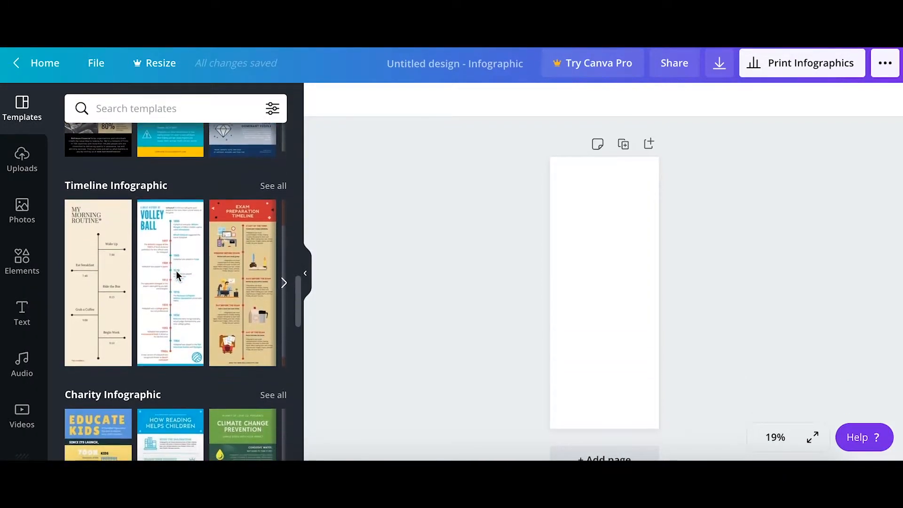
click(245, 318)
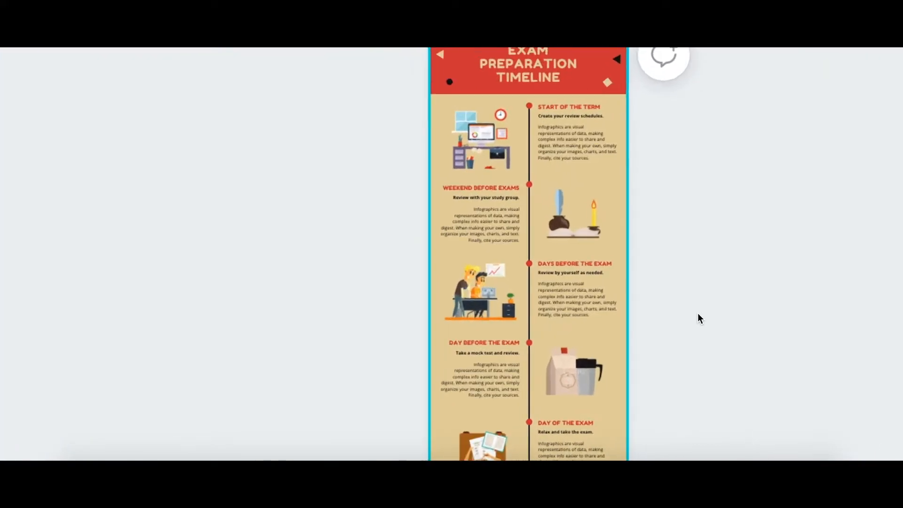
- Select the desk illustration beside Start of the Term and search the graphic elements for "school"
scroll(565, 179, up, 3)
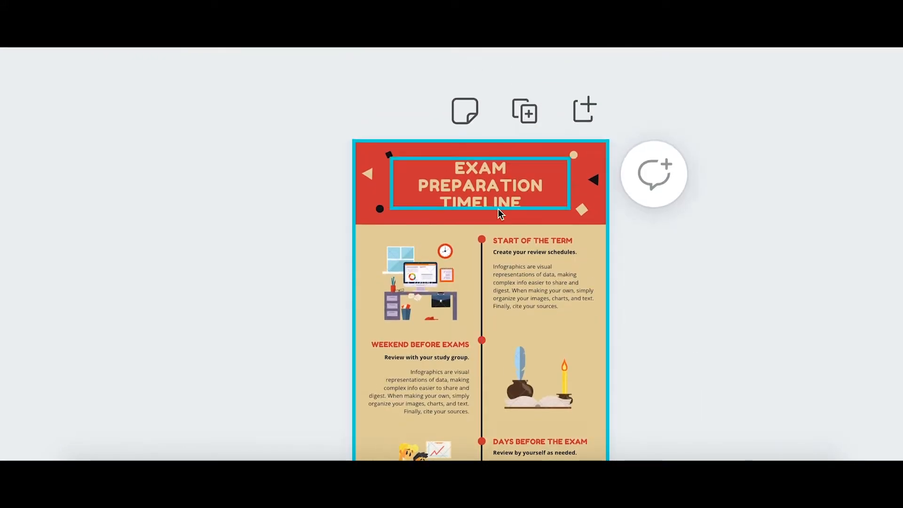
click(421, 309)
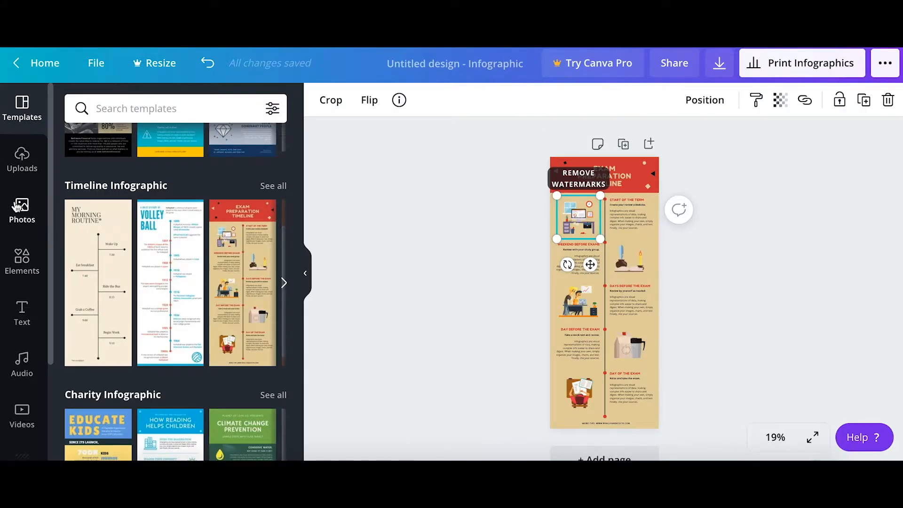
click(20, 207)
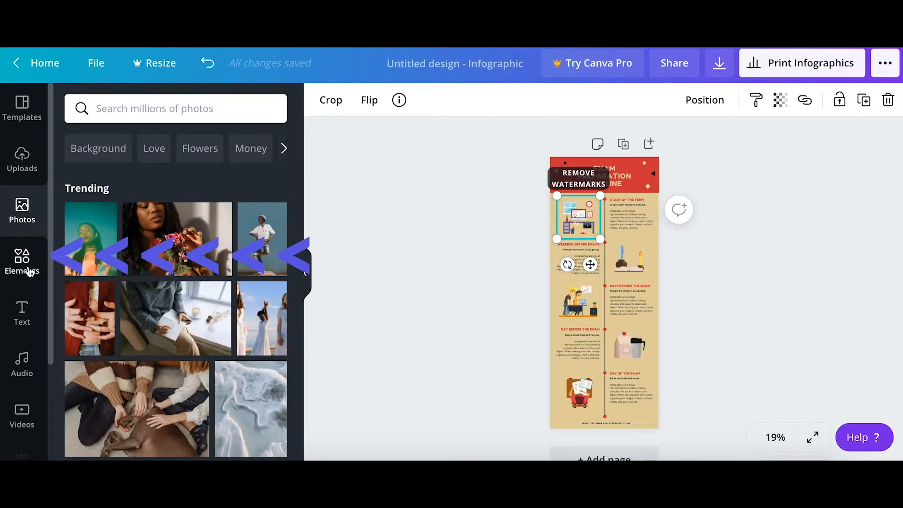
click(29, 272)
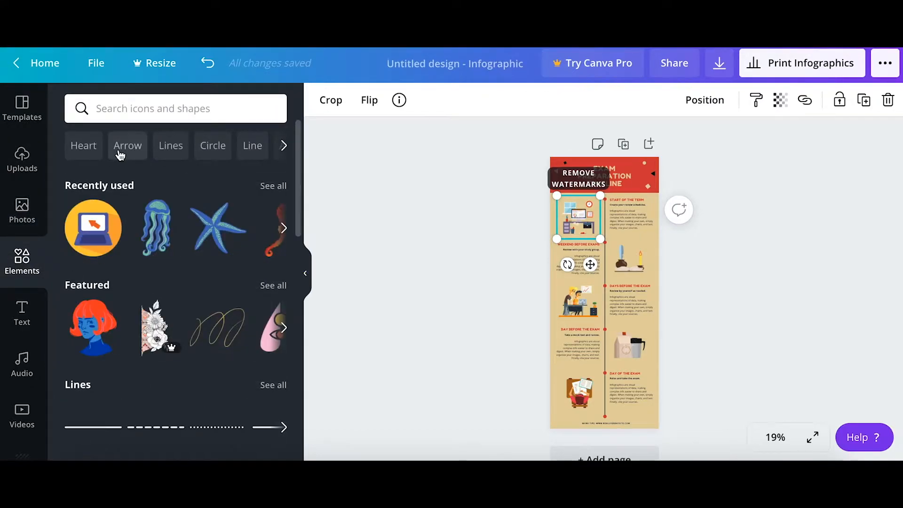
click(125, 107)
text(s)
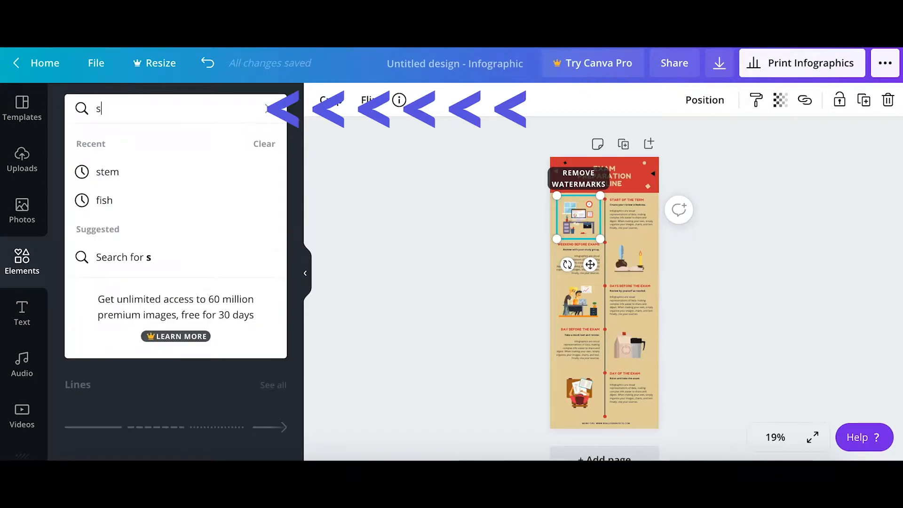
text(chool)
key(Return)
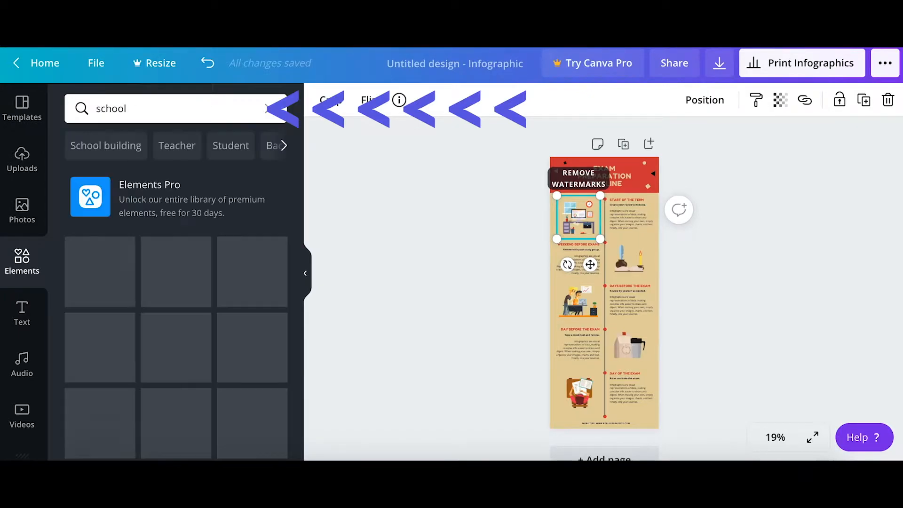
- Replace the desk illustration beside Start of the Term with the free blue laptop graphic, and shrink the laptop
scroll(130, 368, down, 2)
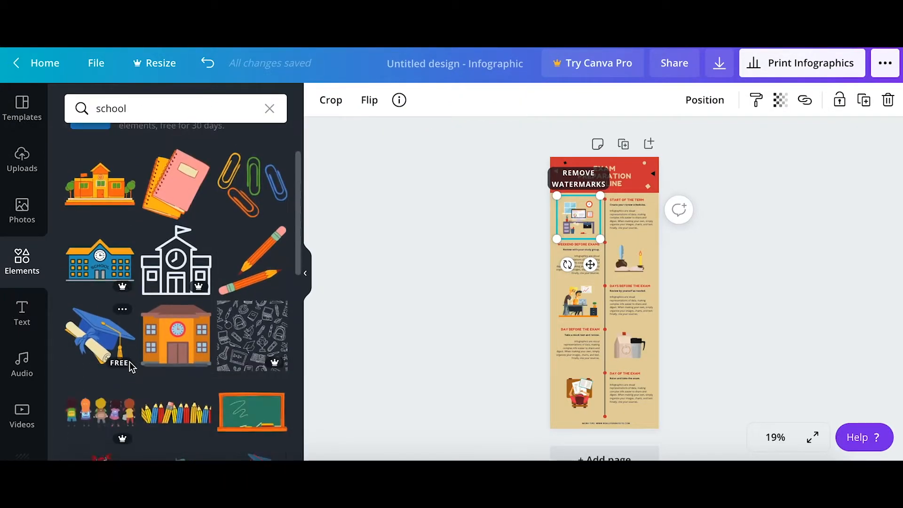
scroll(190, 376, down, 5)
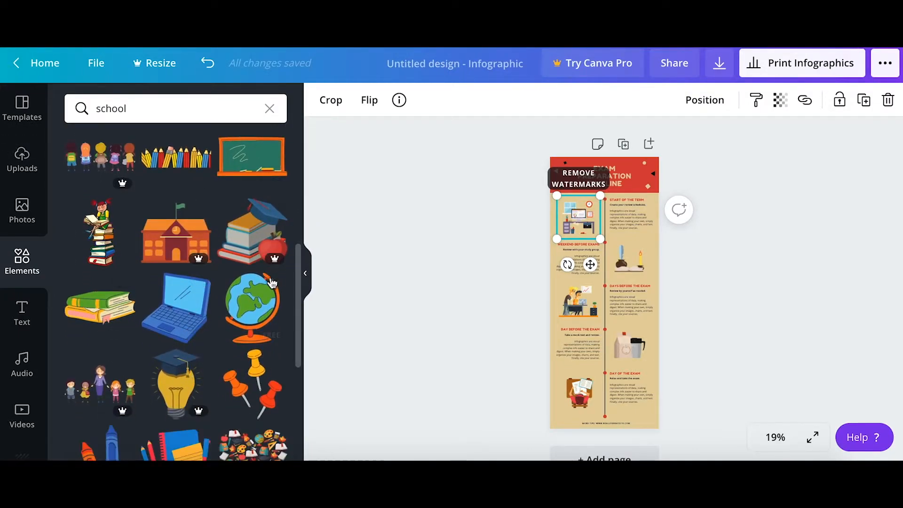
scroll(245, 328, down, 1)
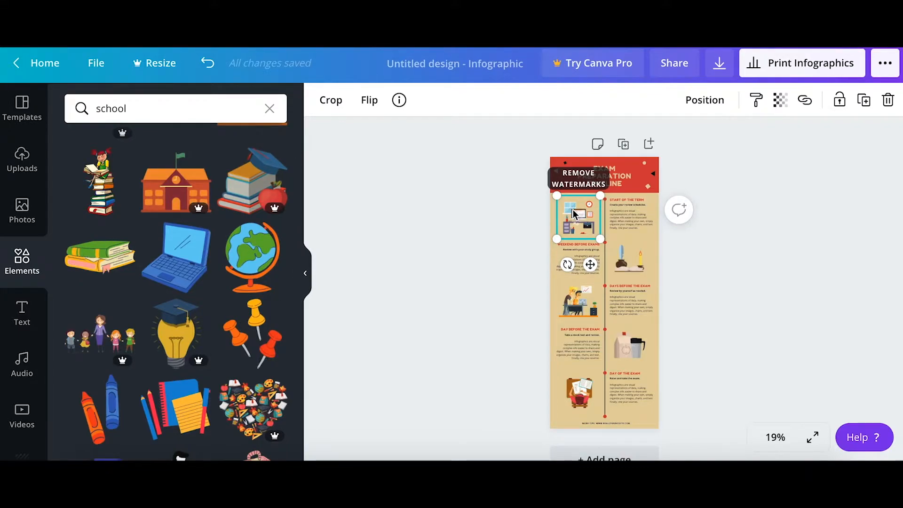
key(Delete)
scroll(135, 256, up, 1)
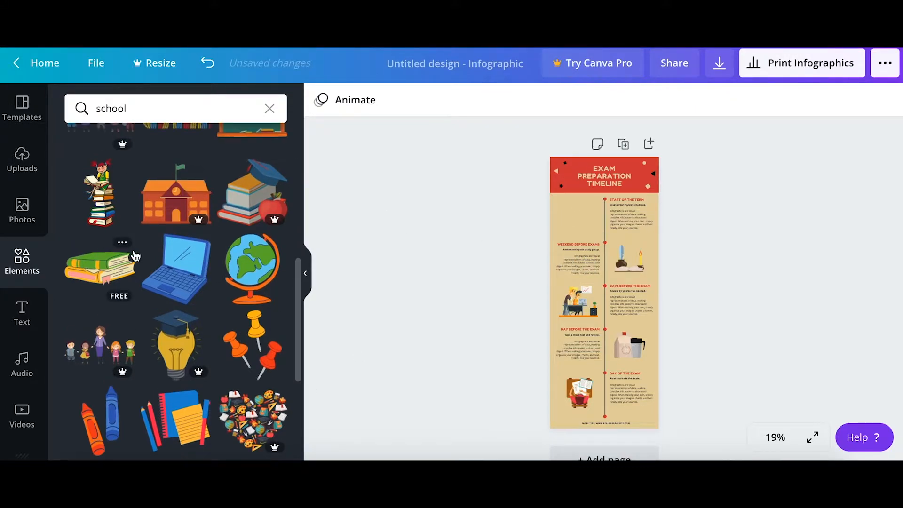
drag(184, 285, 588, 238)
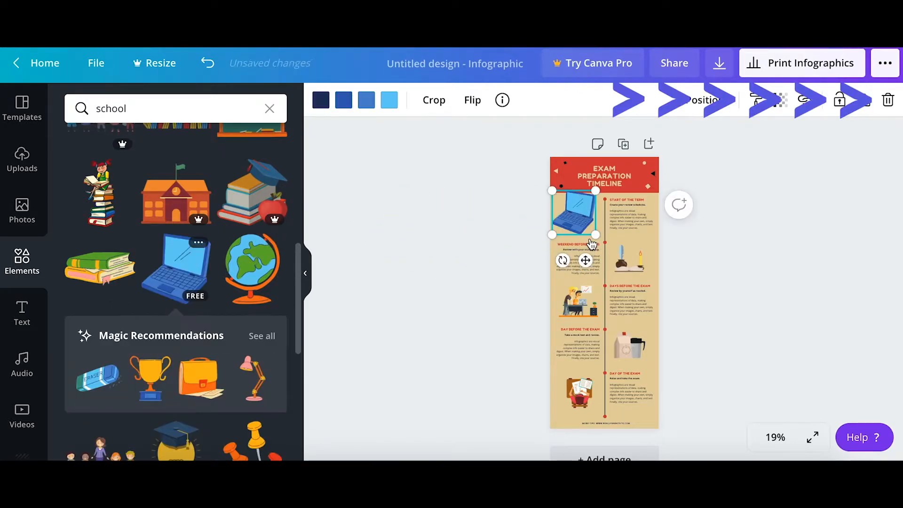
drag(595, 235, 576, 229)
- Add the globe graphic beside Start of the Term, shrink it to about 190 × 245 and place it around the laptop
drag(252, 275, 599, 217)
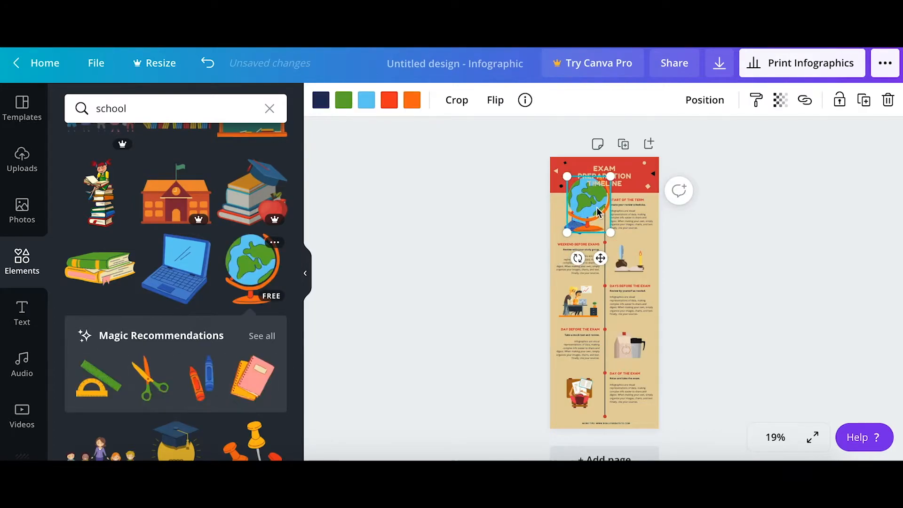
drag(610, 177, 600, 201)
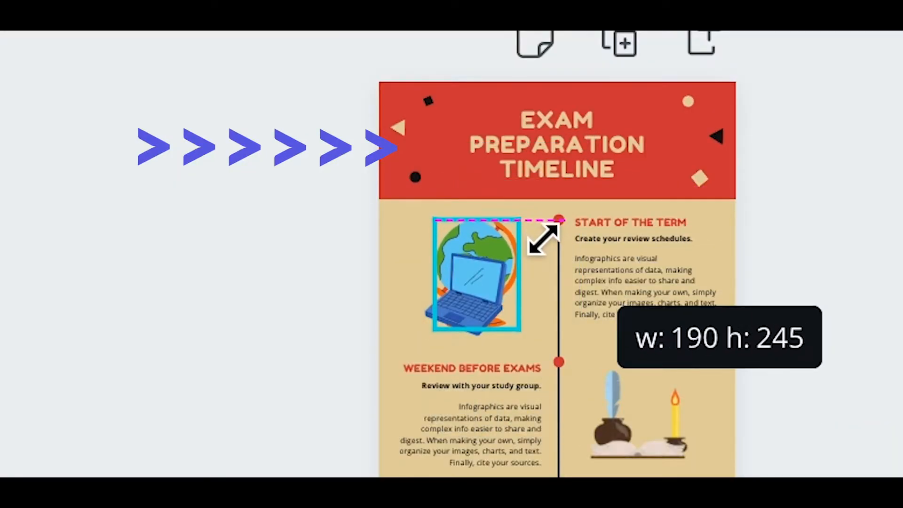
drag(541, 229, 541, 229)
drag(490, 256, 517, 251)
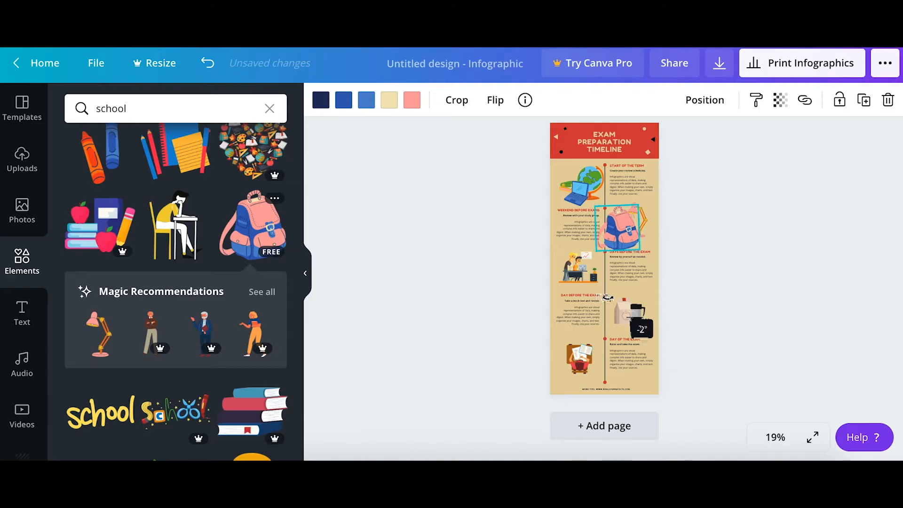
- Straighten and shrink the backpack graphic beside Weekend Before Exams, and flip it horizontally
drag(607, 304, 608, 301)
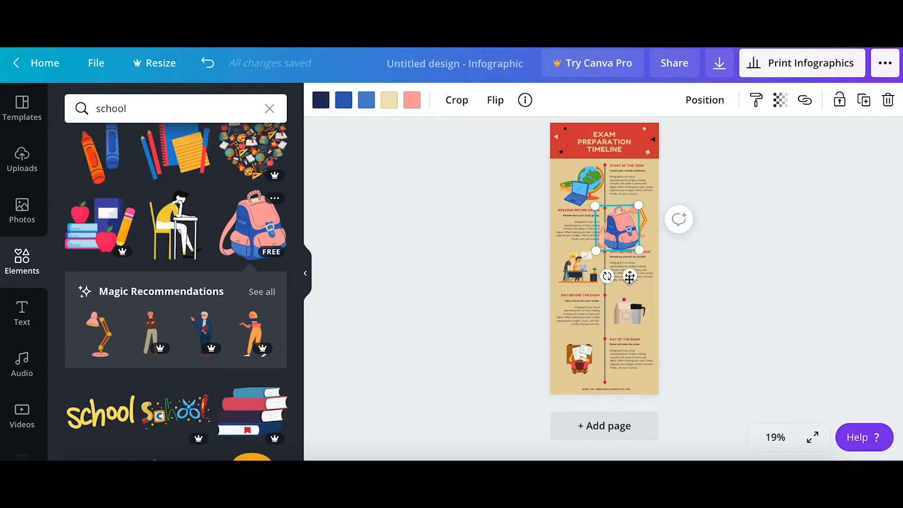
drag(631, 252, 640, 230)
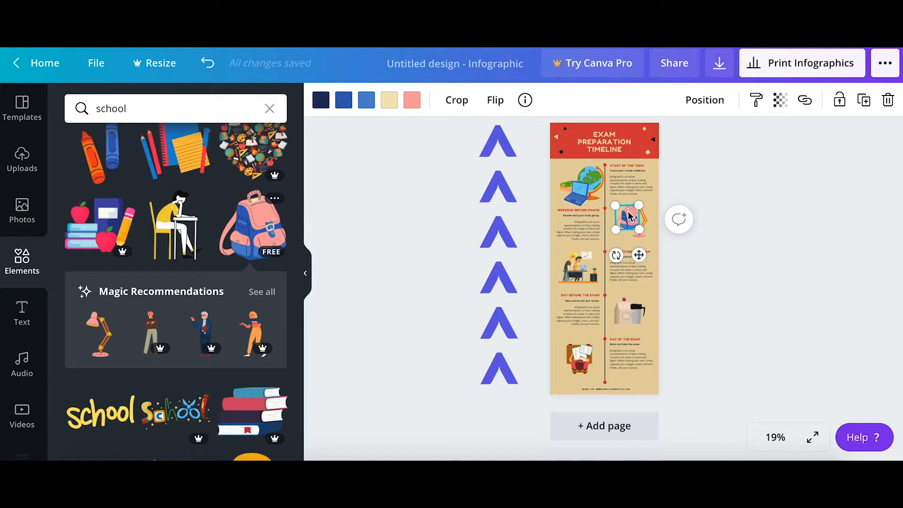
click(493, 100)
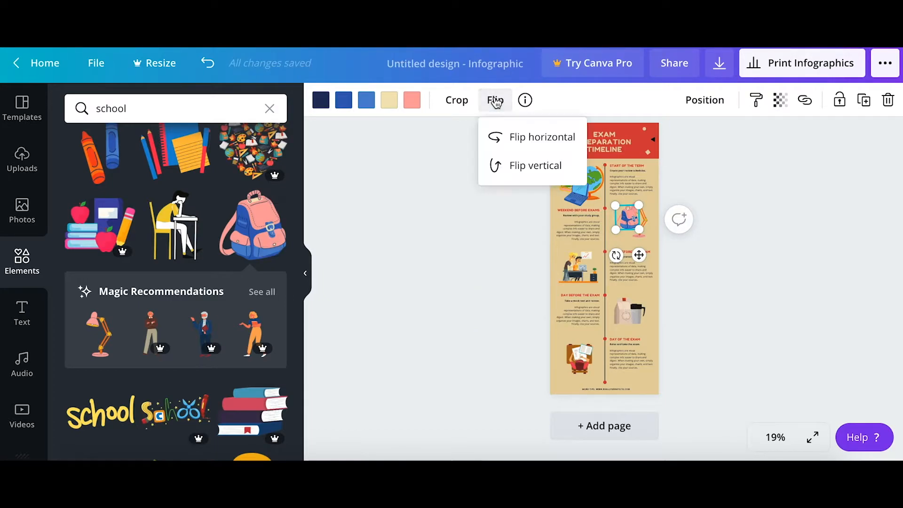
click(520, 143)
- Position the backpack beside the lamp in the Weekend Before Exams section and open its pink colour for editing
drag(628, 224, 623, 228)
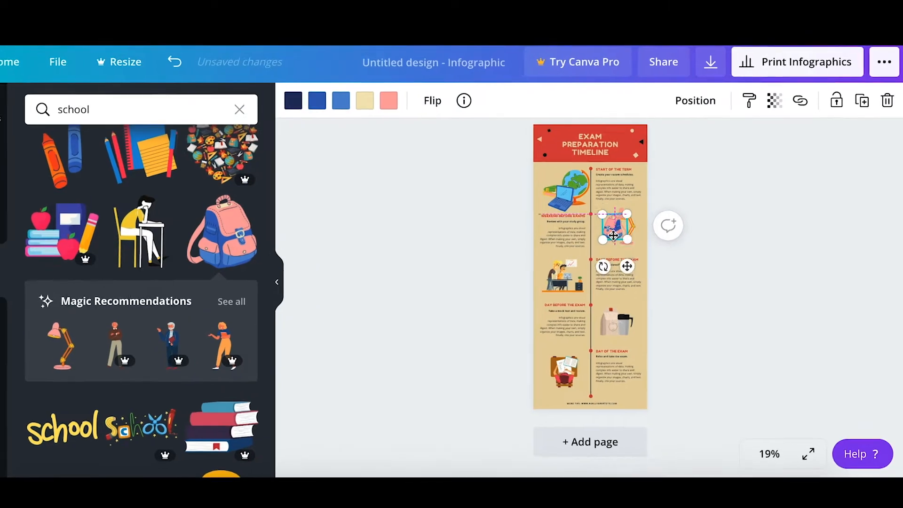
drag(519, 280, 519, 279)
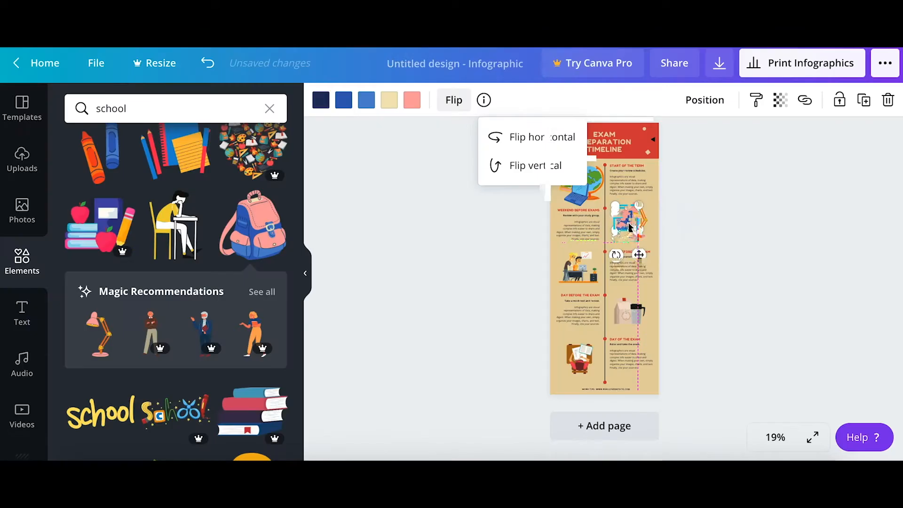
drag(629, 227, 624, 231)
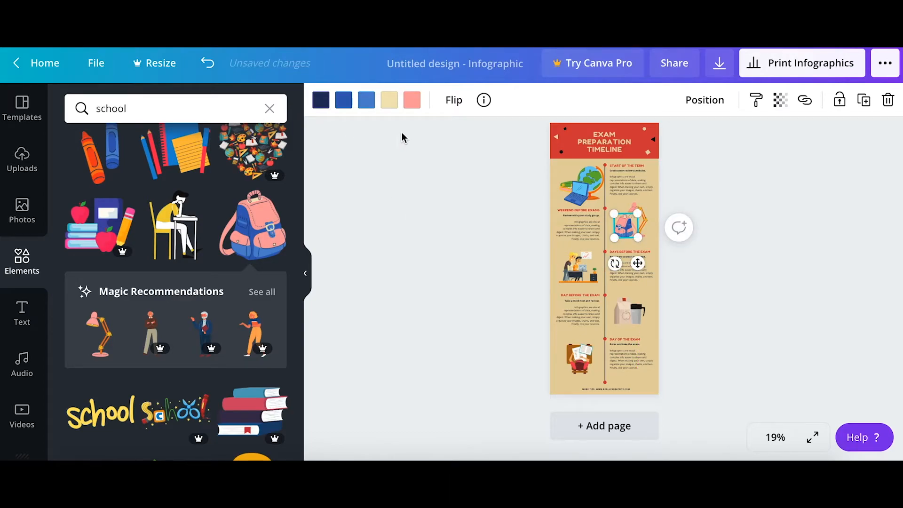
click(412, 100)
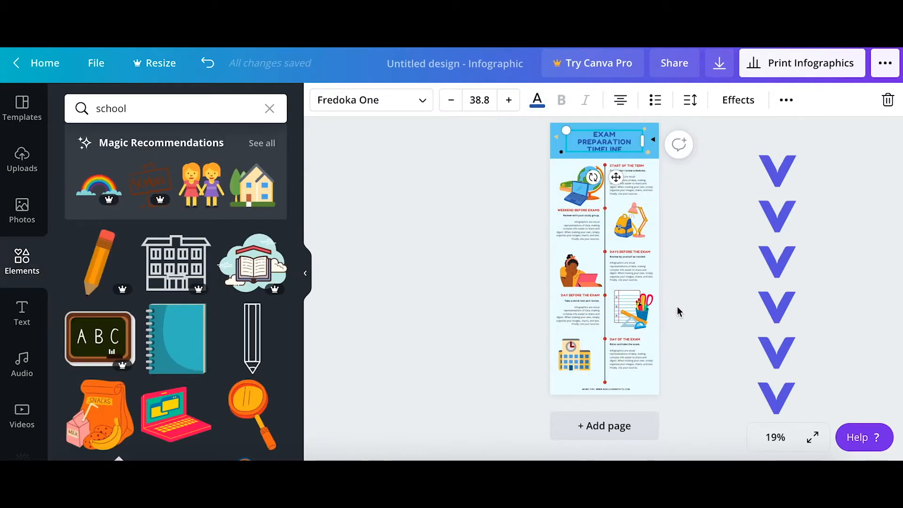
- Zoom the infographic to 100% and bring its title header into view
click(786, 438)
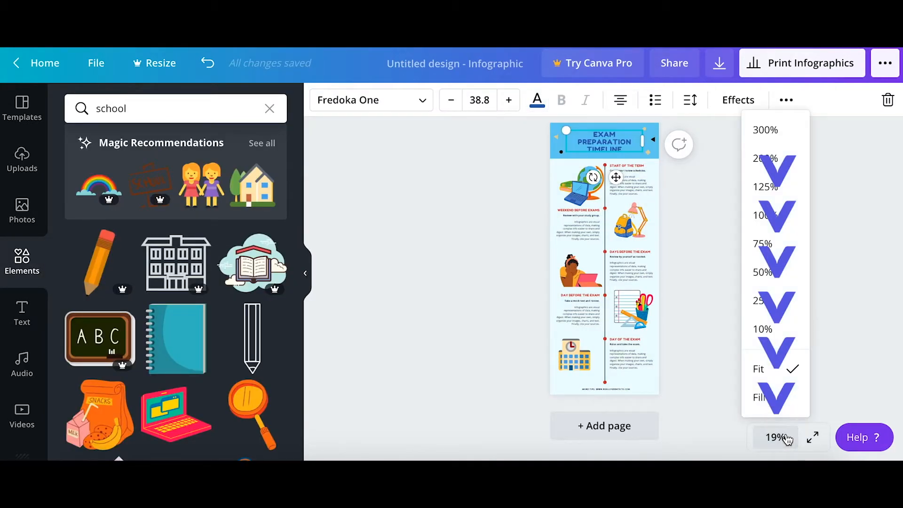
click(775, 216)
scroll(685, 248, up, 8)
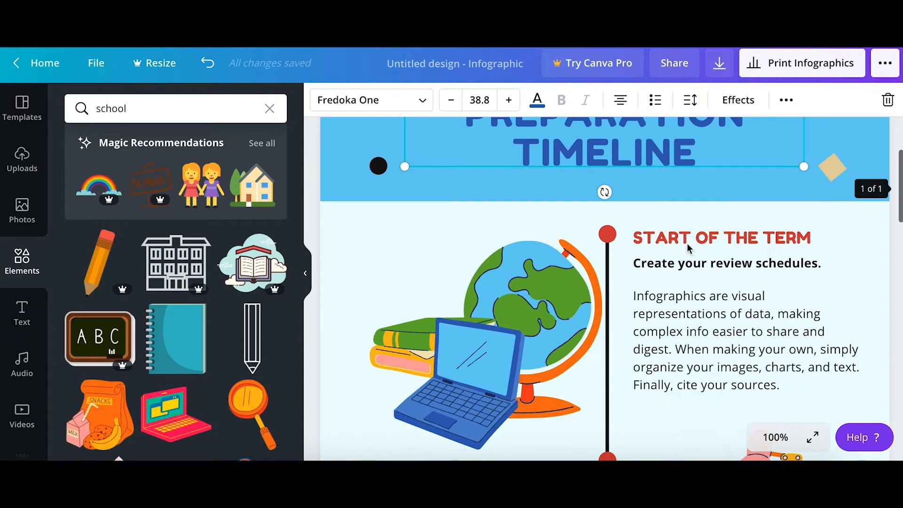
scroll(686, 247, up, 3)
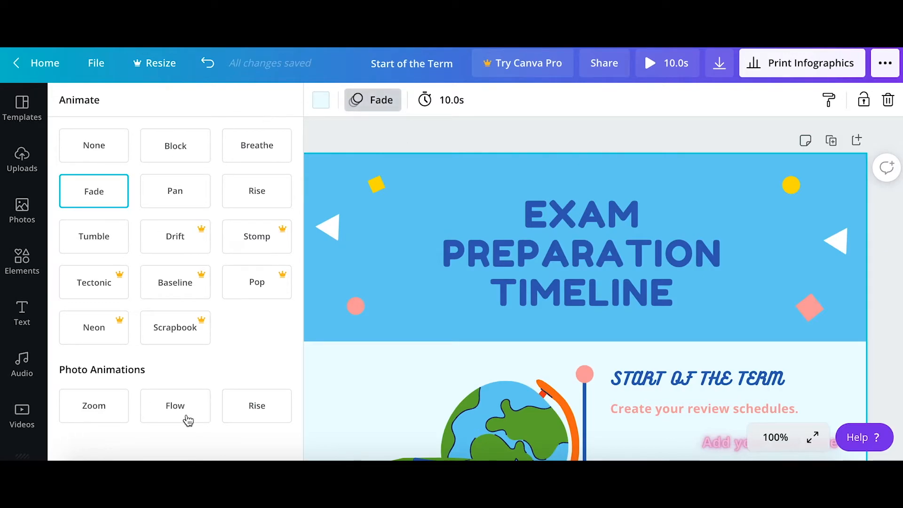
- Remove the Fade animation from the page and download the infographic as PDF Print without crop marks and bleed
click(94, 146)
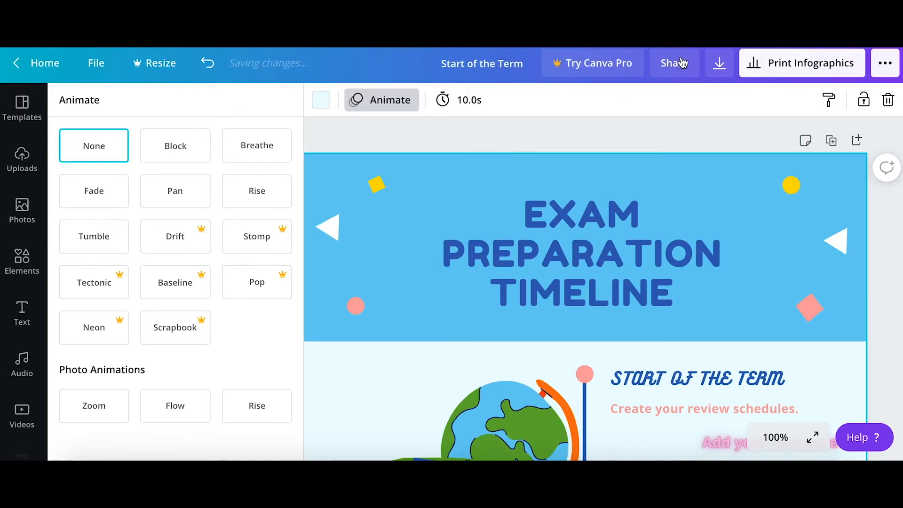
click(719, 65)
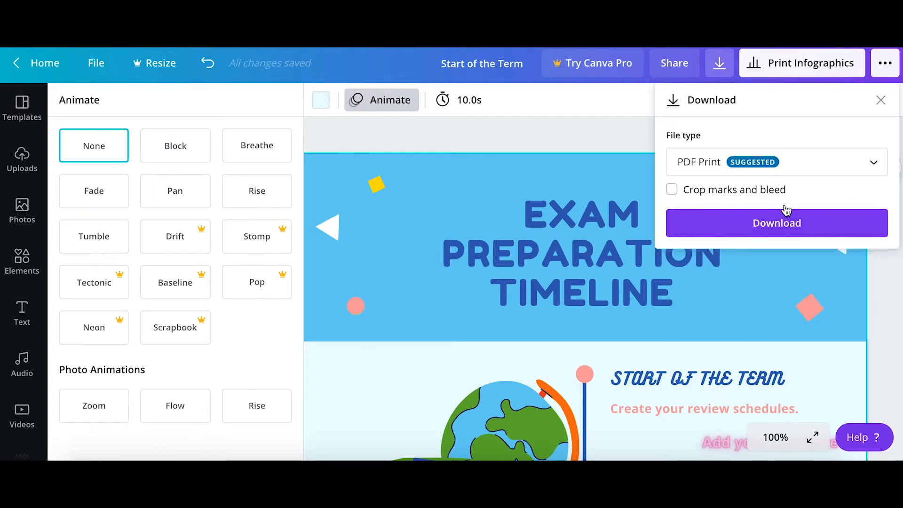
click(872, 162)
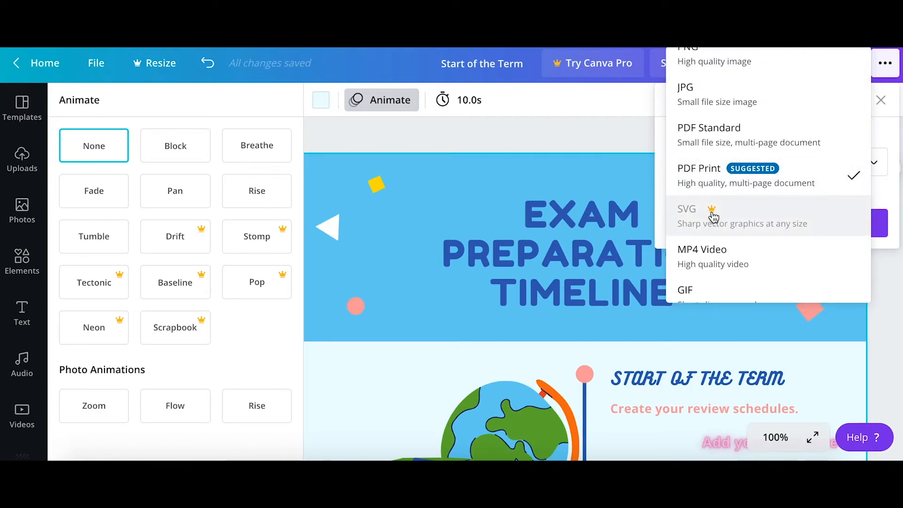
scroll(795, 146, up, 1)
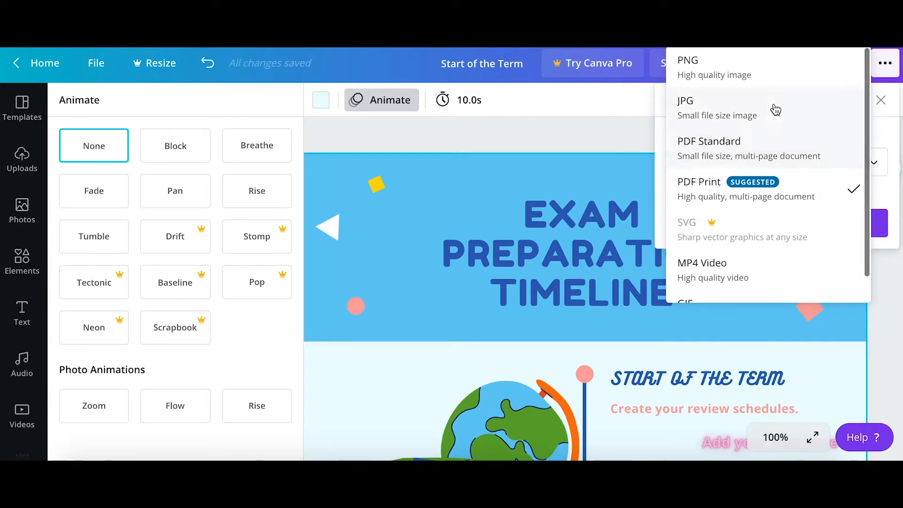
scroll(785, 252, down, 2)
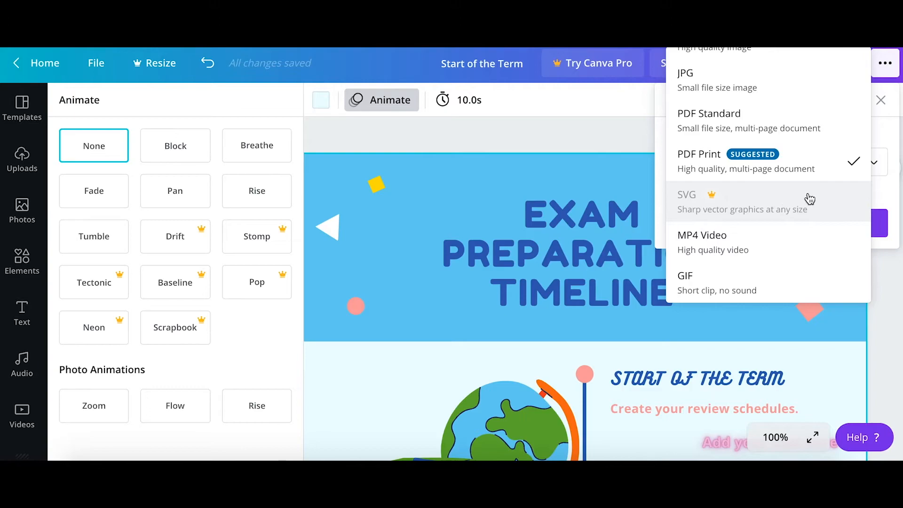
click(890, 137)
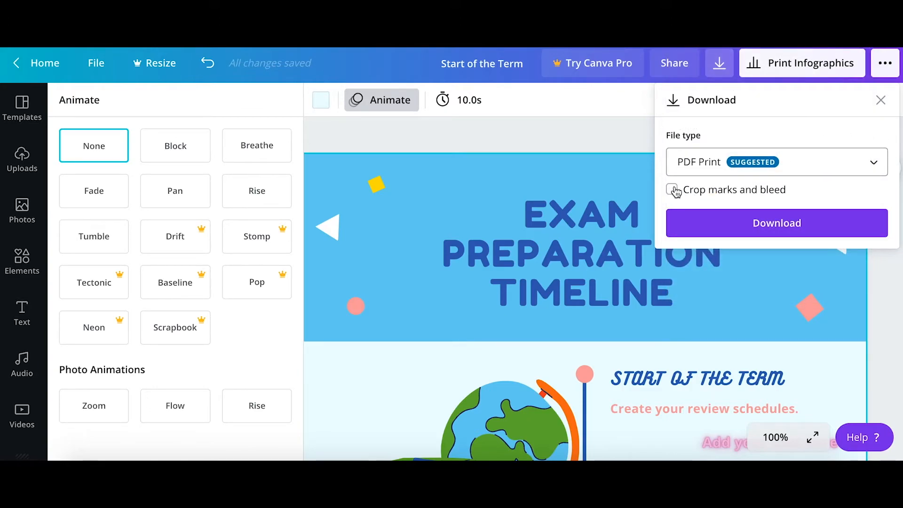
click(749, 230)
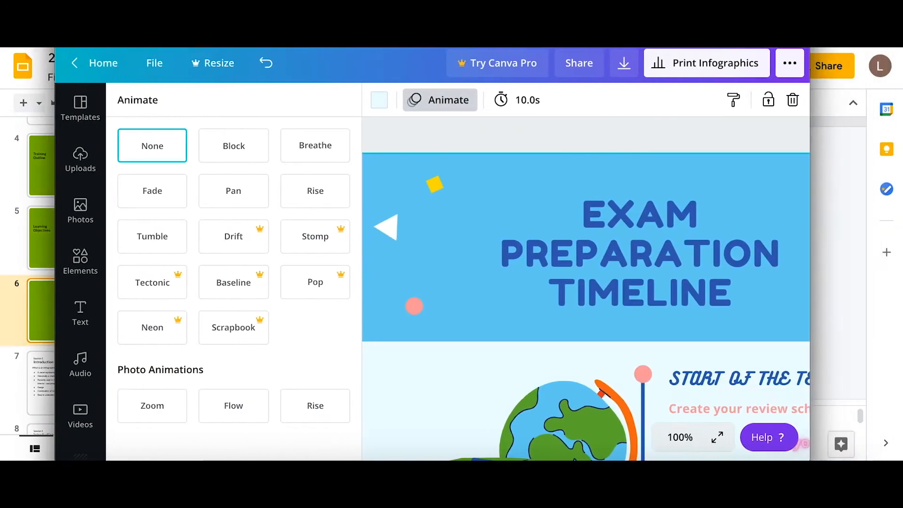
- Apply the Fade animation to the page and check the options for sharing the design
drag(64, 47, 9, 48)
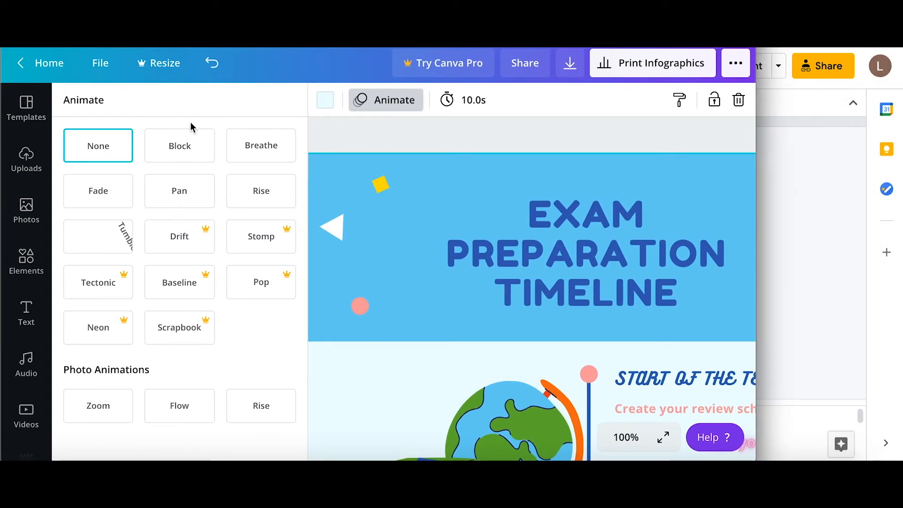
click(96, 193)
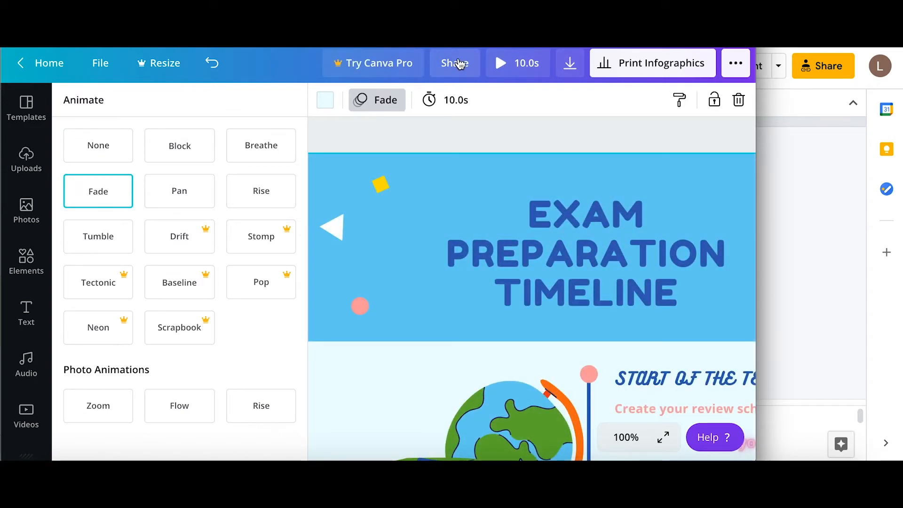
click(465, 75)
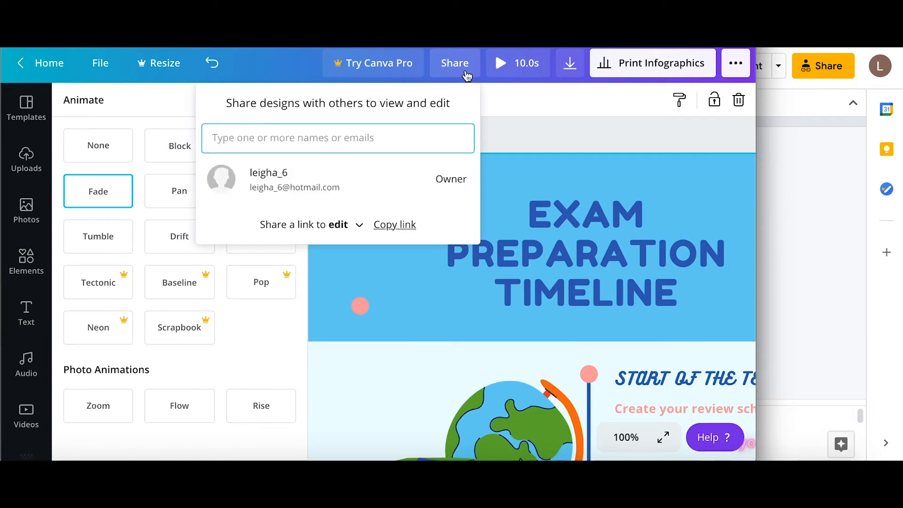
click(465, 74)
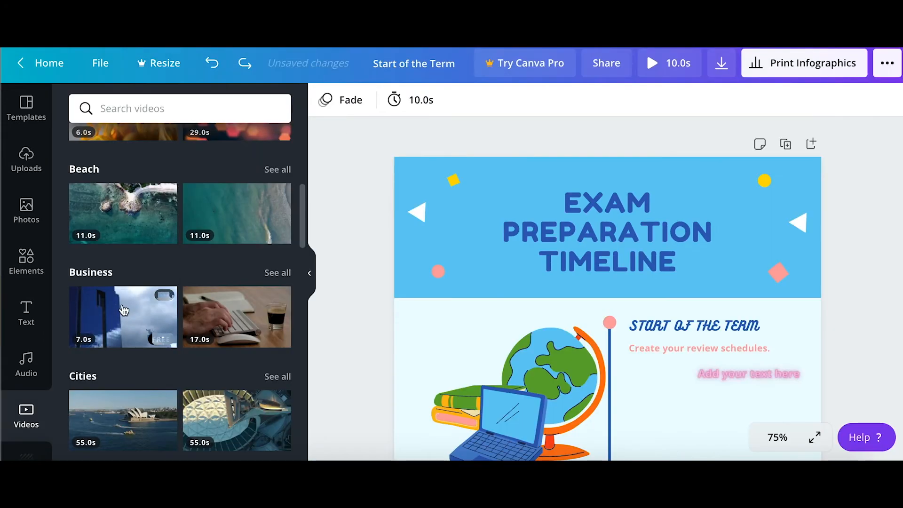
- Fill the header background with the free 11.0s Beach video of the shoreline and colour the title text white
drag(264, 208, 525, 169)
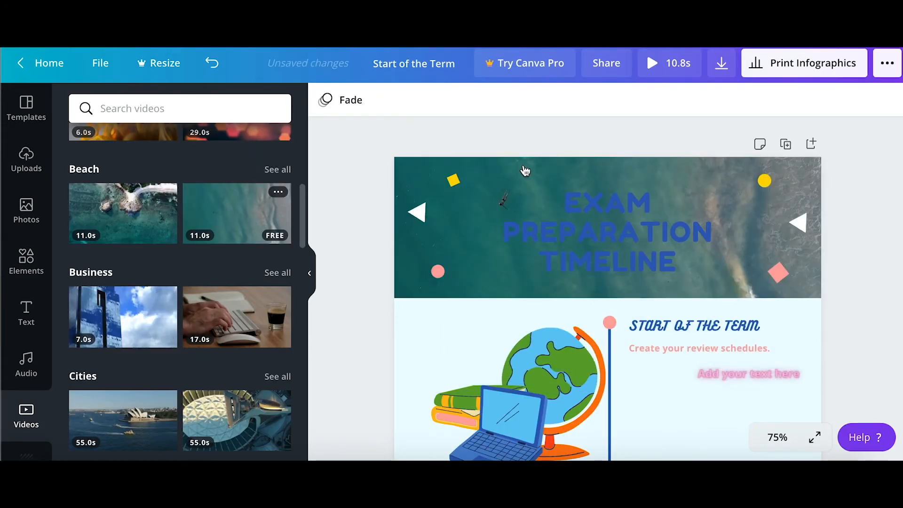
click(636, 222)
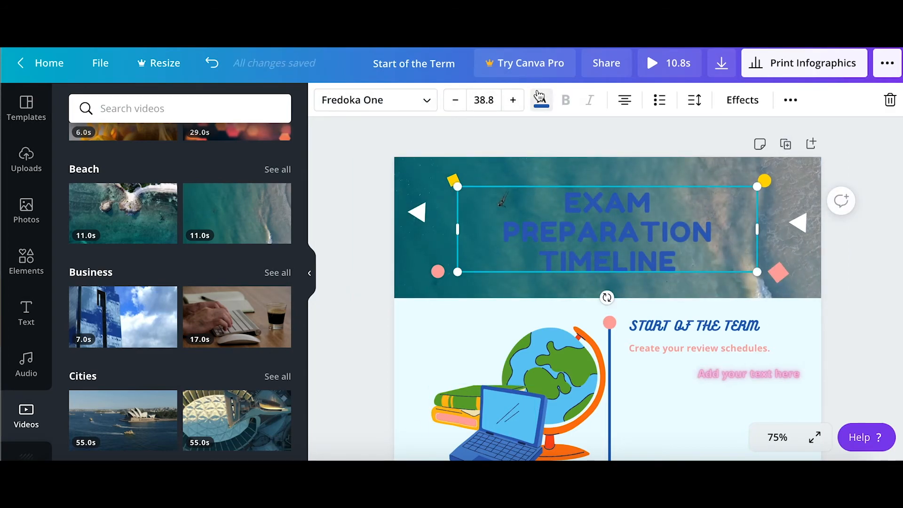
click(541, 100)
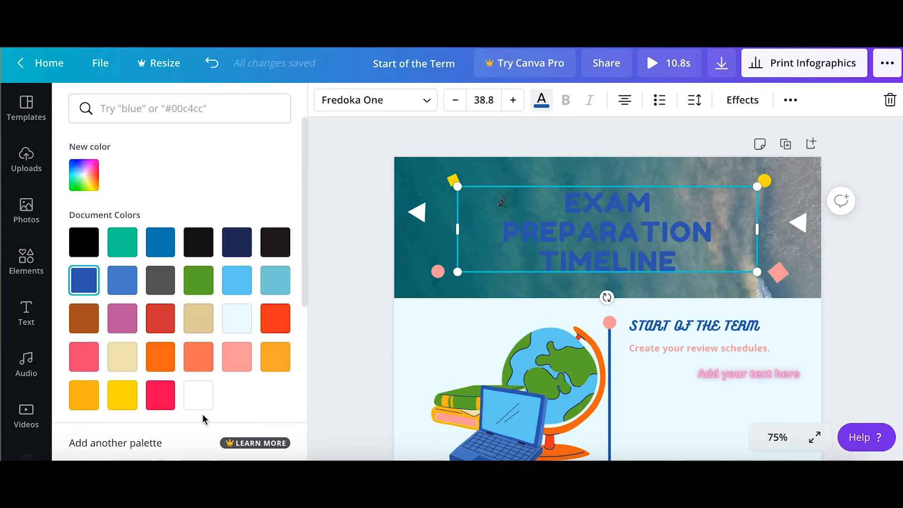
click(207, 394)
- Change the title to "MY SUMMER HOLIDAY PREP" and download the infographic as an MP4 video
click(710, 241)
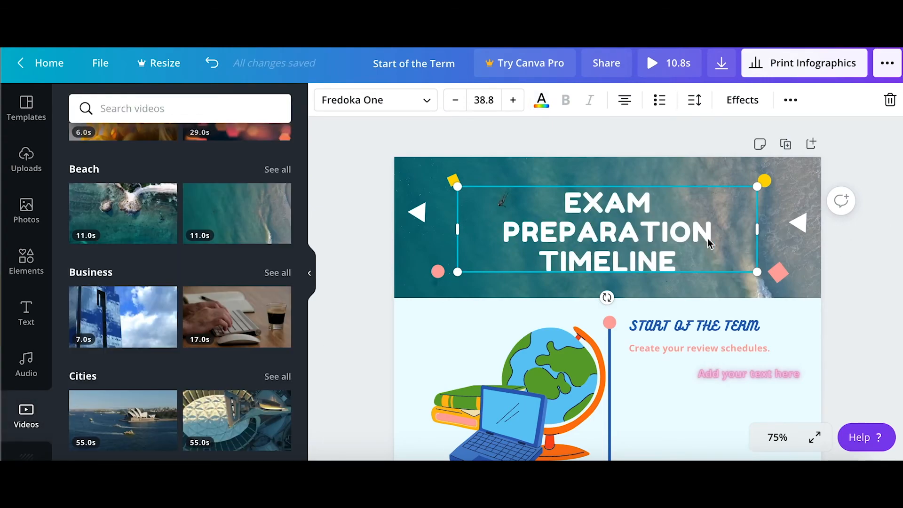
click(726, 71)
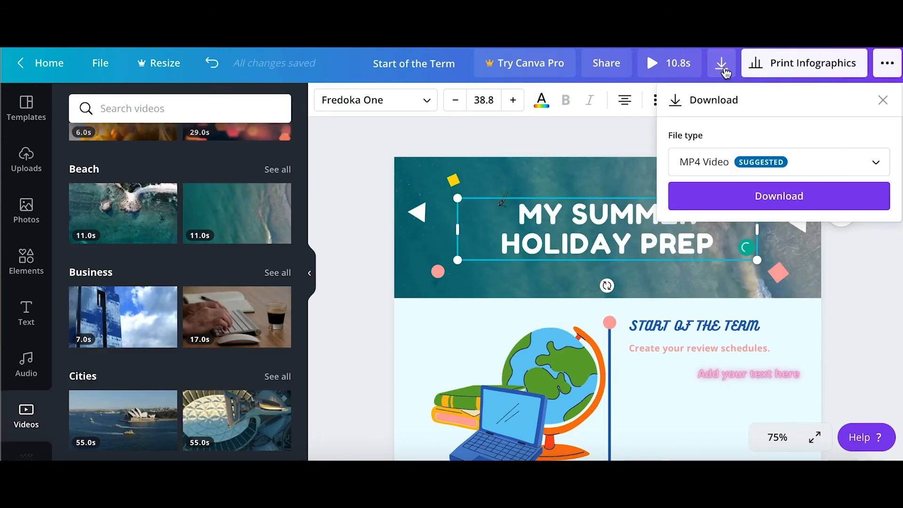
click(856, 198)
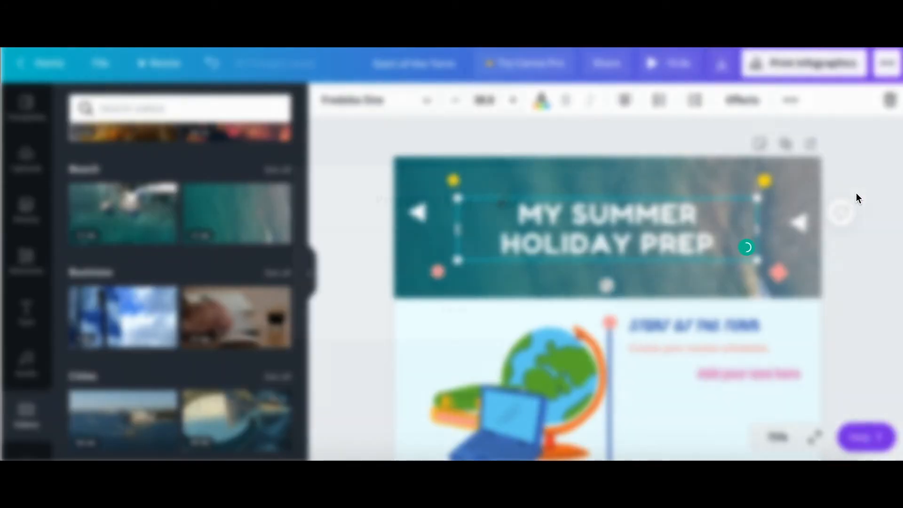